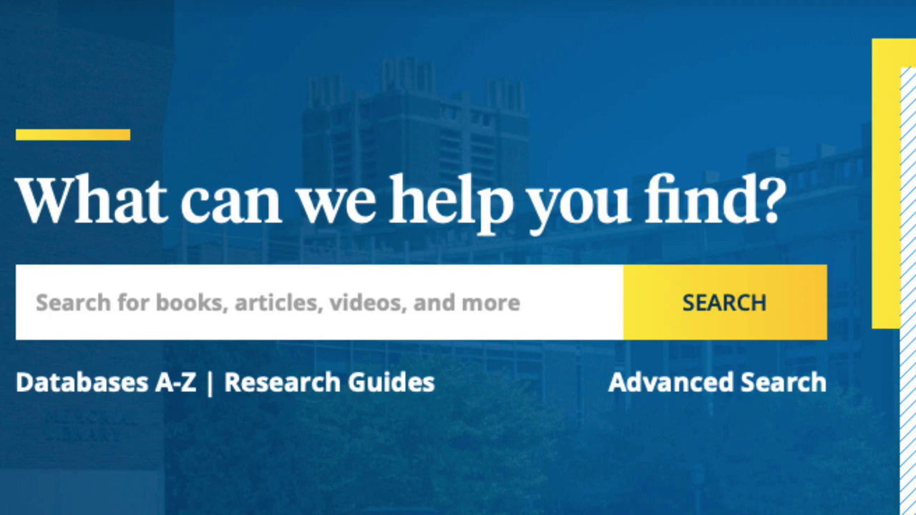
- Search MARQCAT for 'pender nola' and limit the 273 results to the 7 books
click(142, 302)
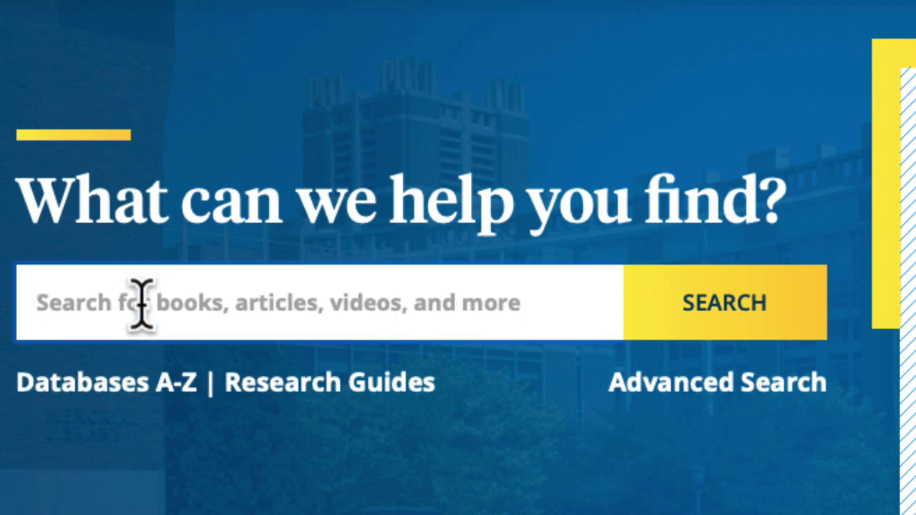
text(pende)
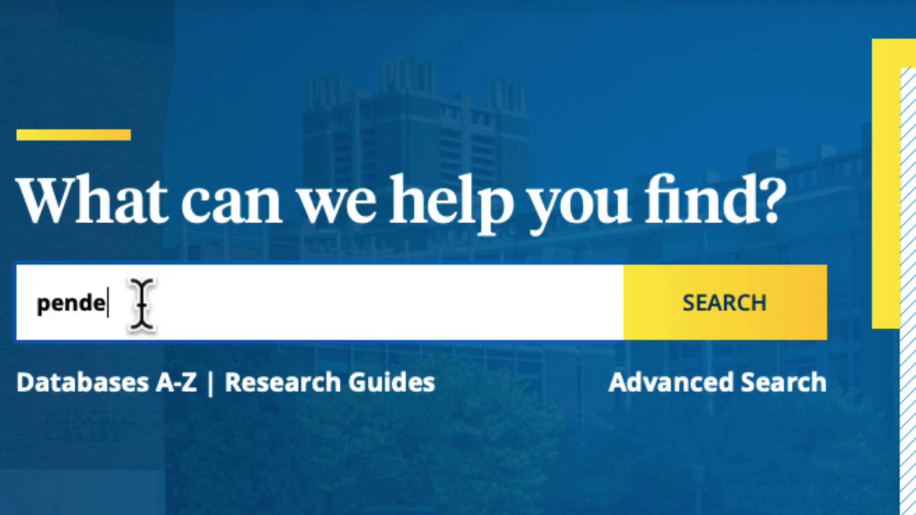
text(r nola)
click(719, 315)
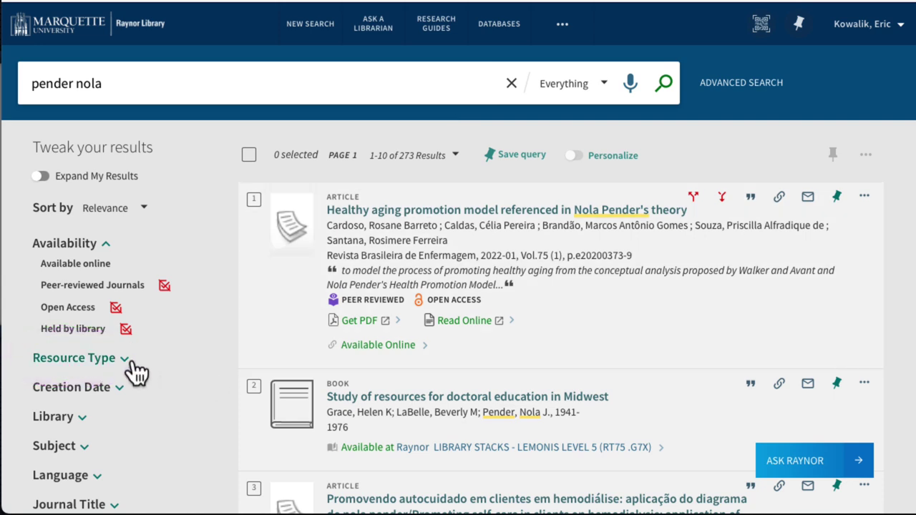
click(125, 359)
scroll(204, 375, down, 1)
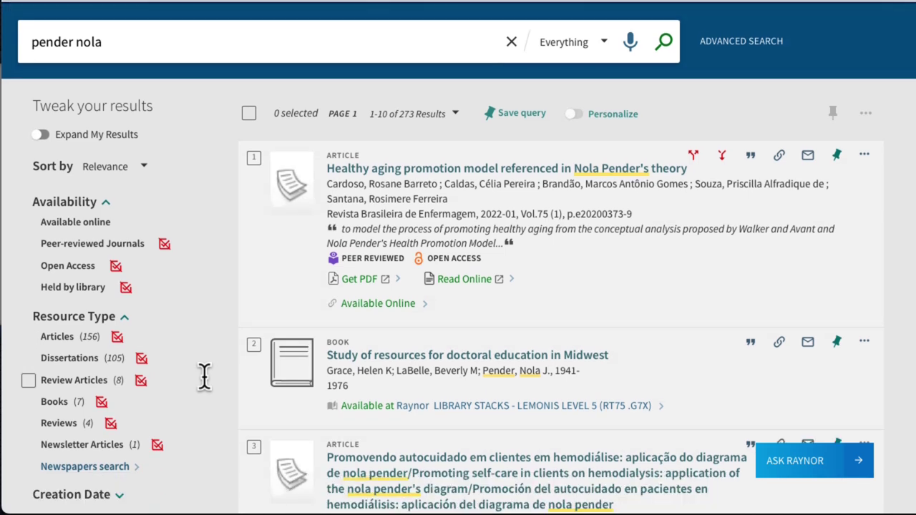
click(53, 403)
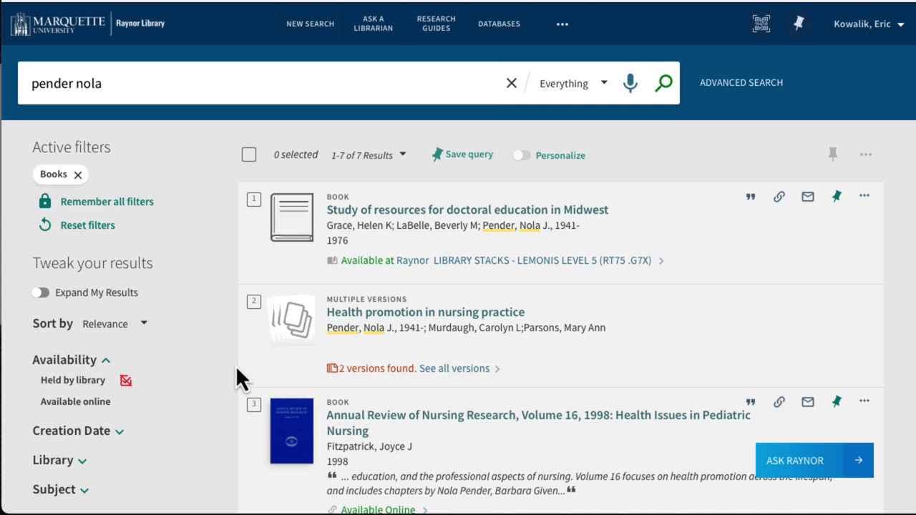
- Search 'pender health promotion model', review its 746 results by resource type, then start a blank search
click(309, 29)
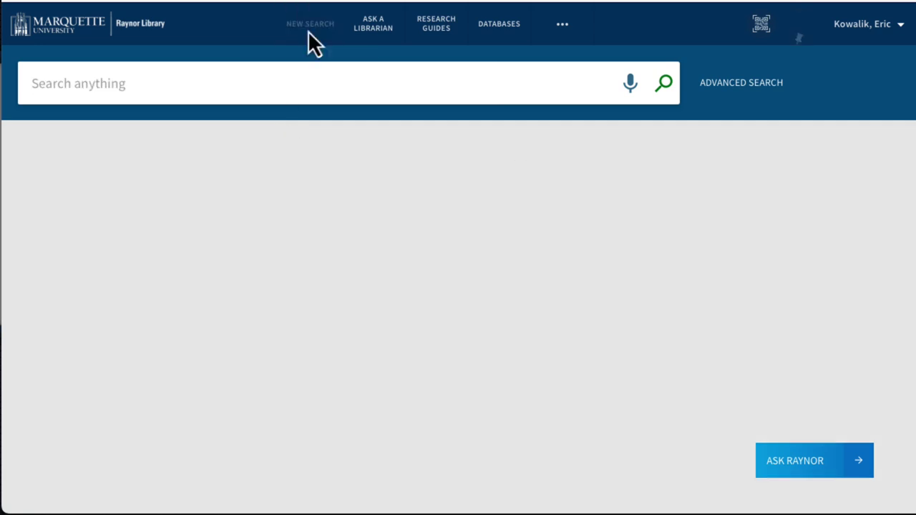
click(305, 83)
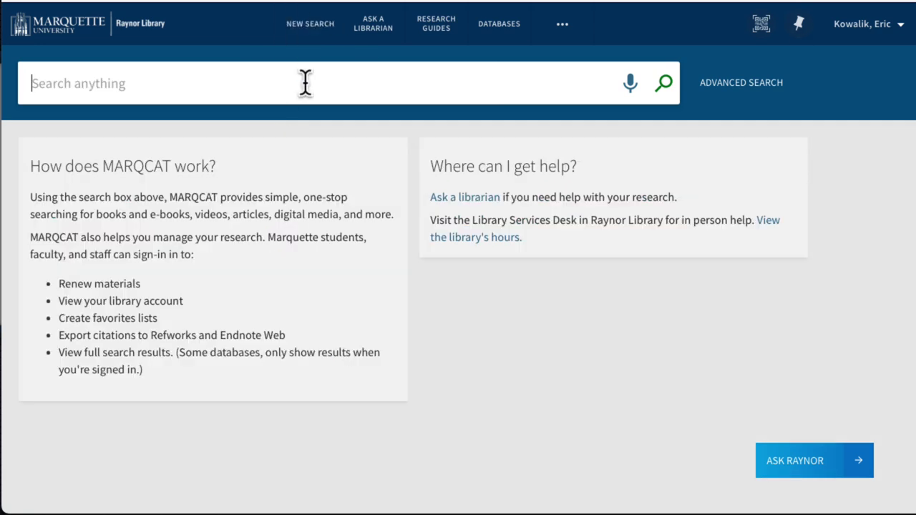
text(pender health promotion model)
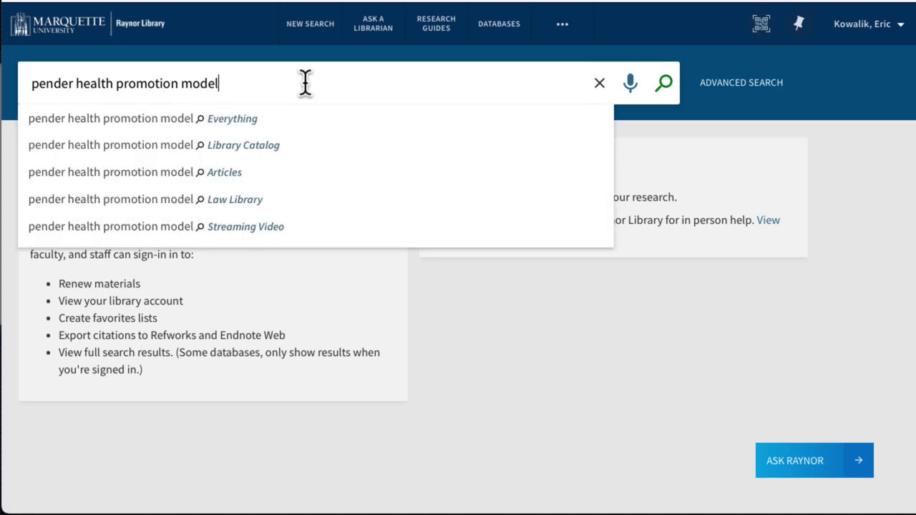
click(233, 119)
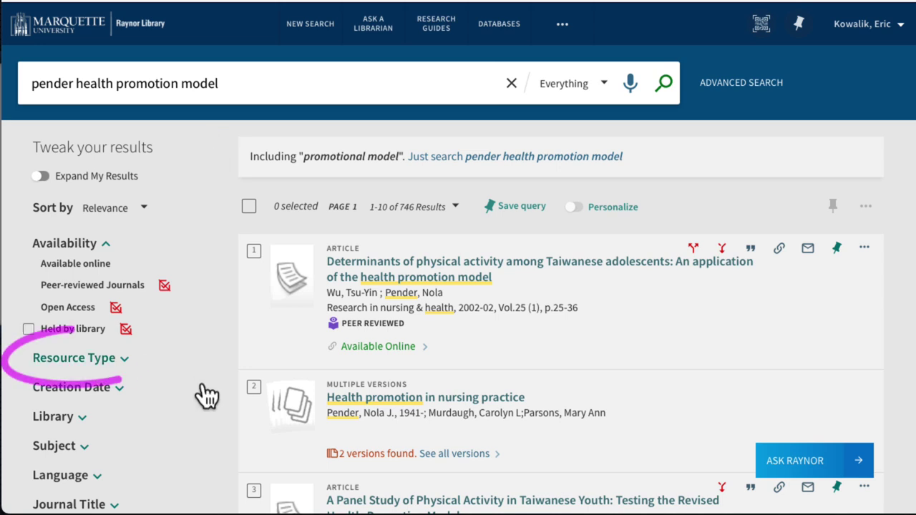
click(133, 368)
scroll(220, 370, down, 1)
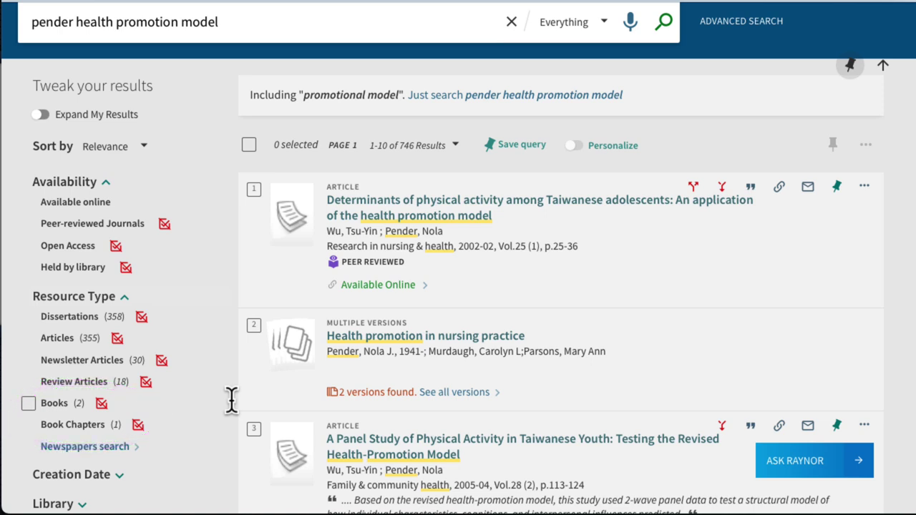
scroll(228, 396, up, 1)
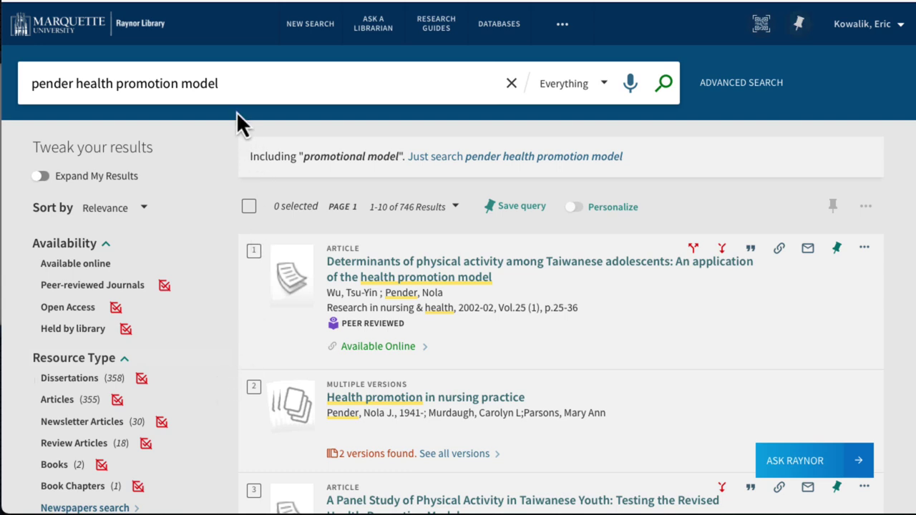
click(320, 41)
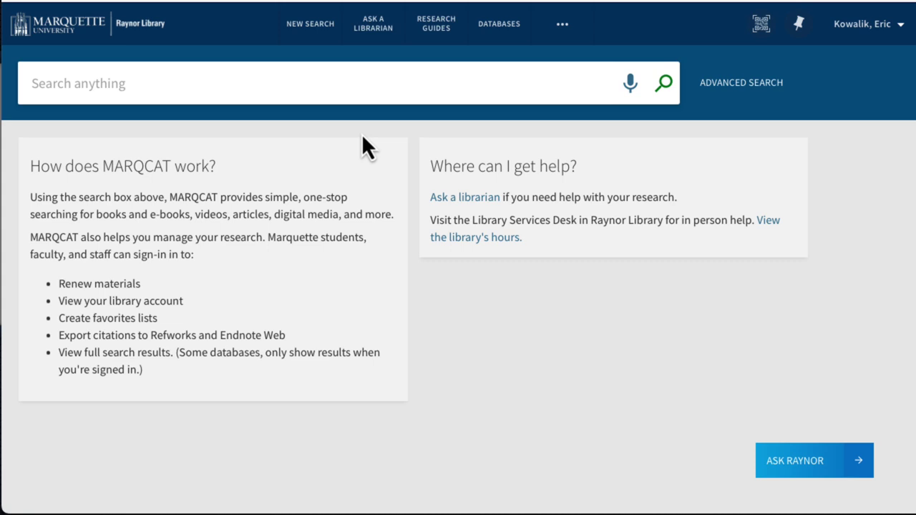
- Run an advanced Subject search for "nursing models", returning 464 results
click(721, 88)
click(77, 208)
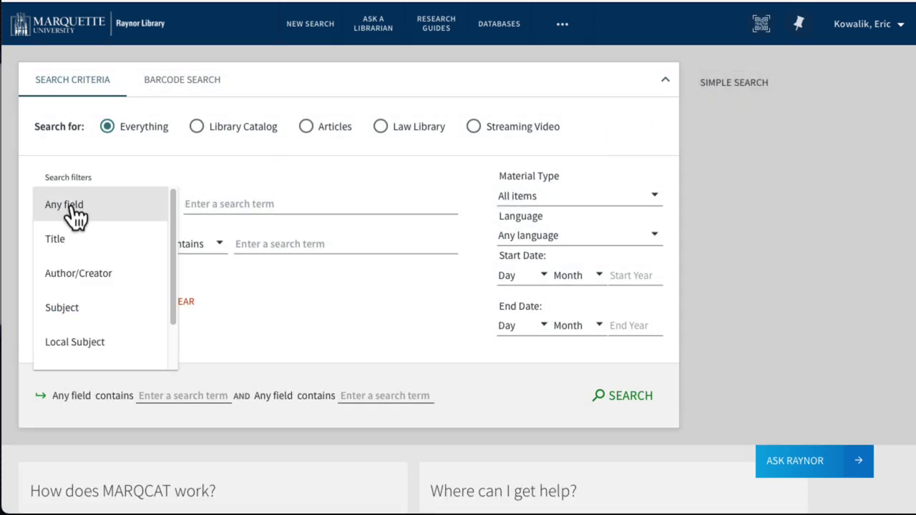
click(68, 313)
click(204, 203)
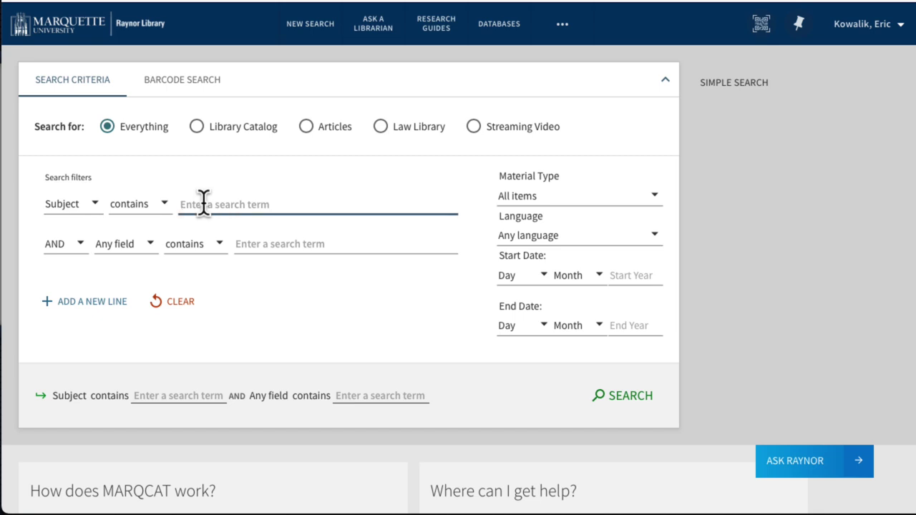
text("nursing models")
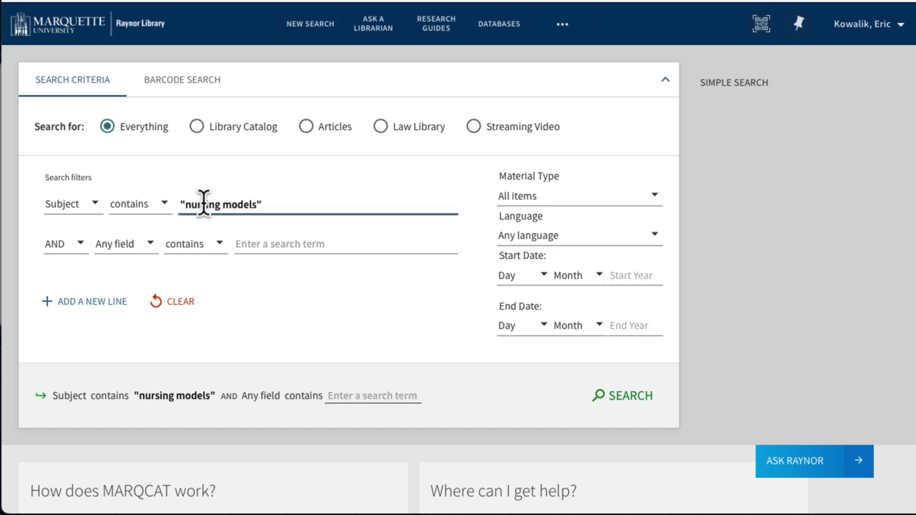
click(617, 402)
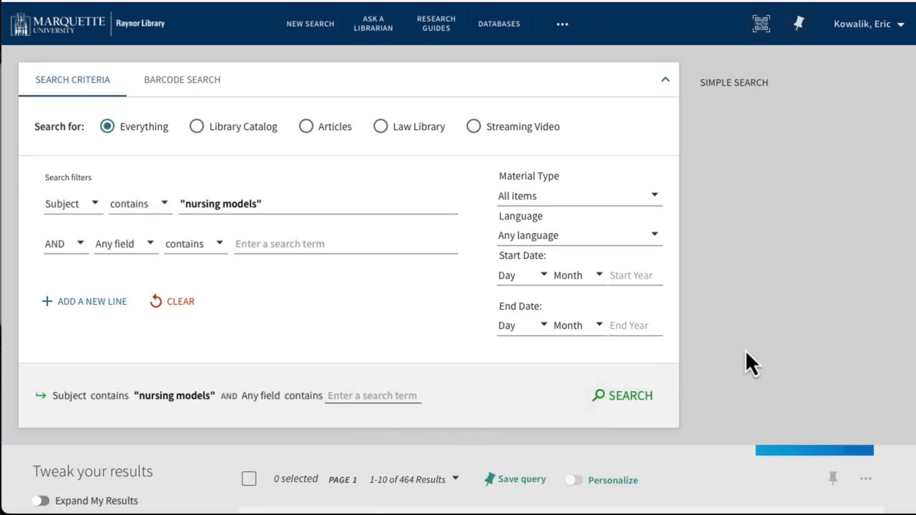
scroll(763, 346, down, 5)
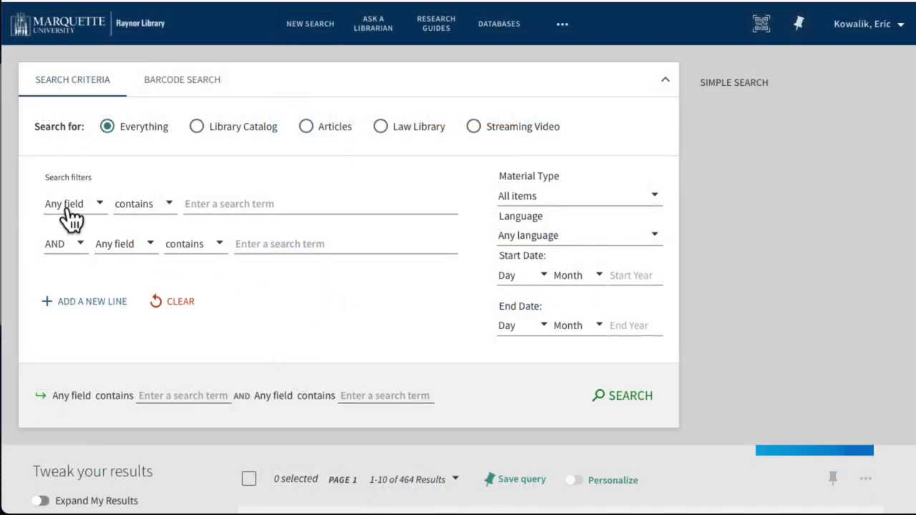
- Set the first line to Subject "nursing philosophy" and the second line to theor*
click(71, 215)
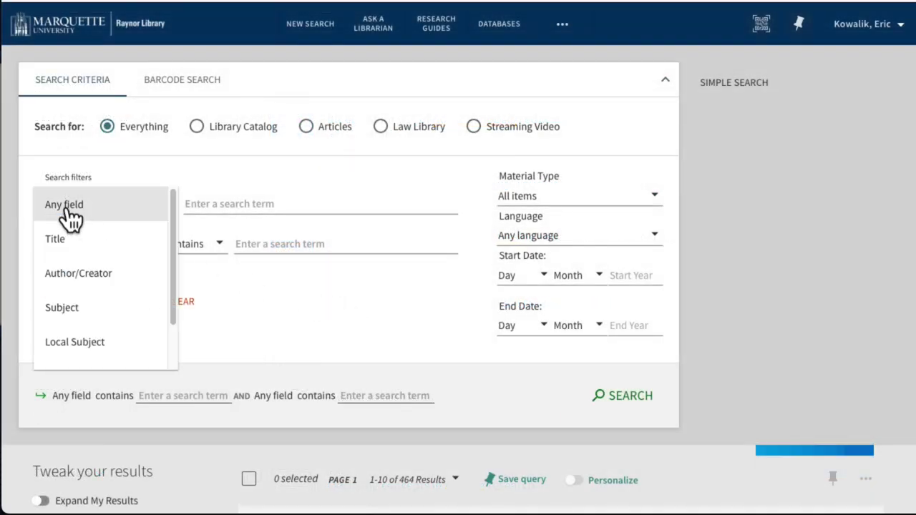
click(66, 313)
click(210, 208)
text("nursing philosophy")
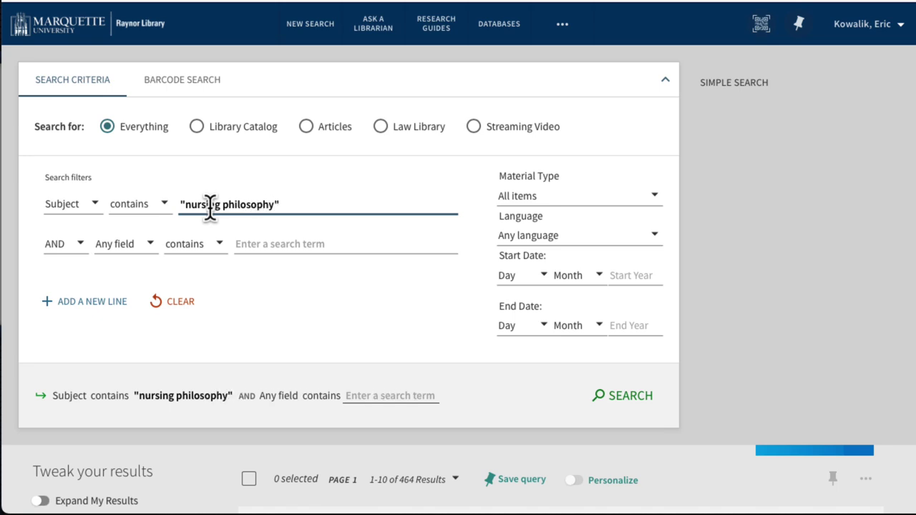
click(256, 242)
text(theor*)
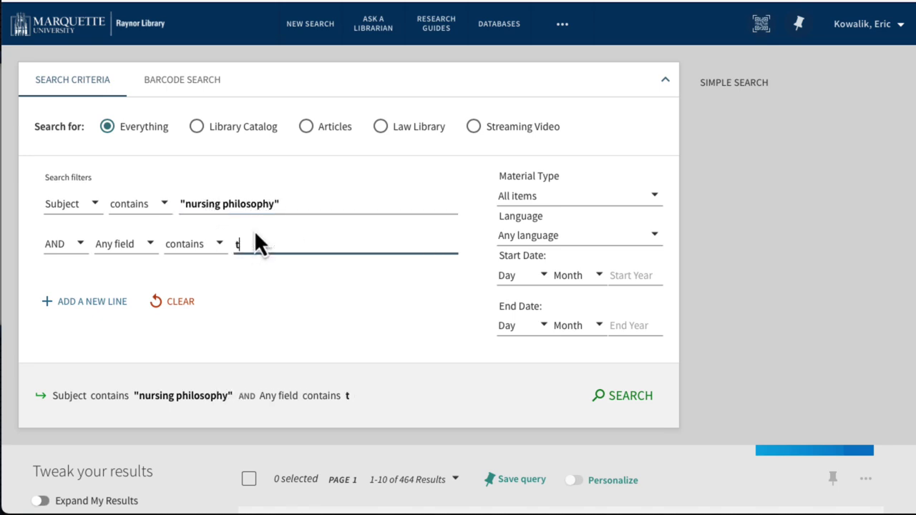
- Add a third line OR model* and run the combined advanced search
click(76, 301)
click(66, 287)
click(54, 319)
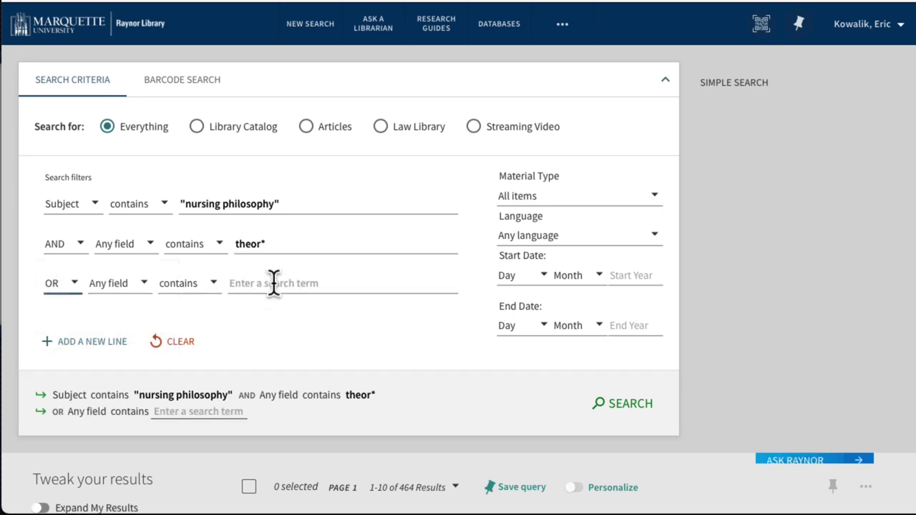
click(273, 283)
text(model*)
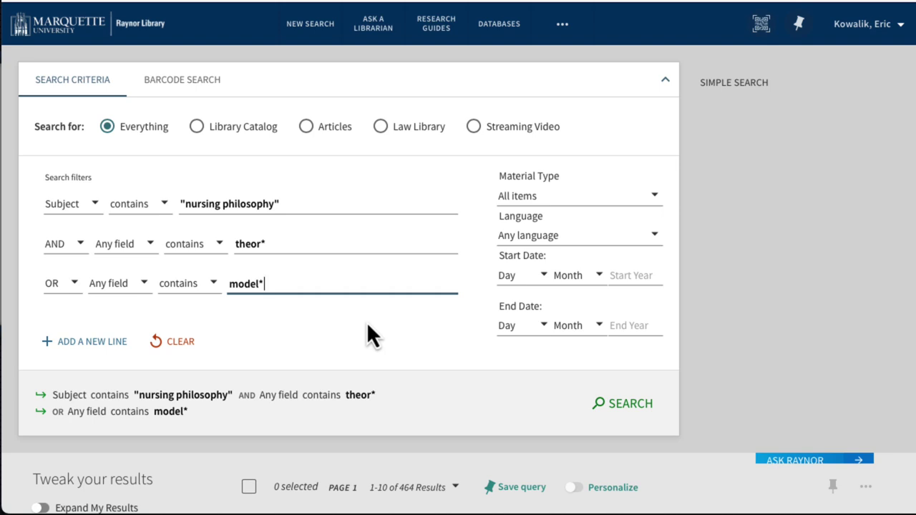
click(623, 405)
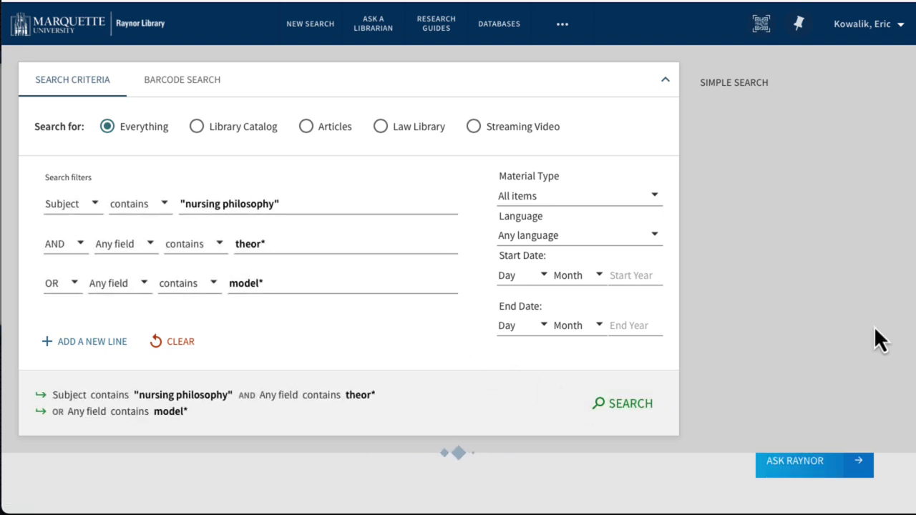
scroll(874, 325, down, 7)
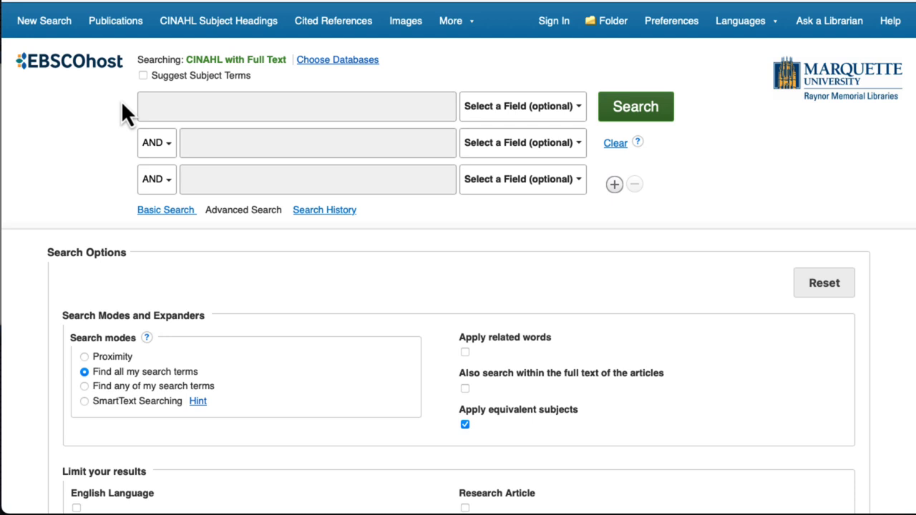
- Look up the Orem Self-Care Model subject heading and search CINAHL with it, giving 1,428 results
click(143, 76)
click(155, 107)
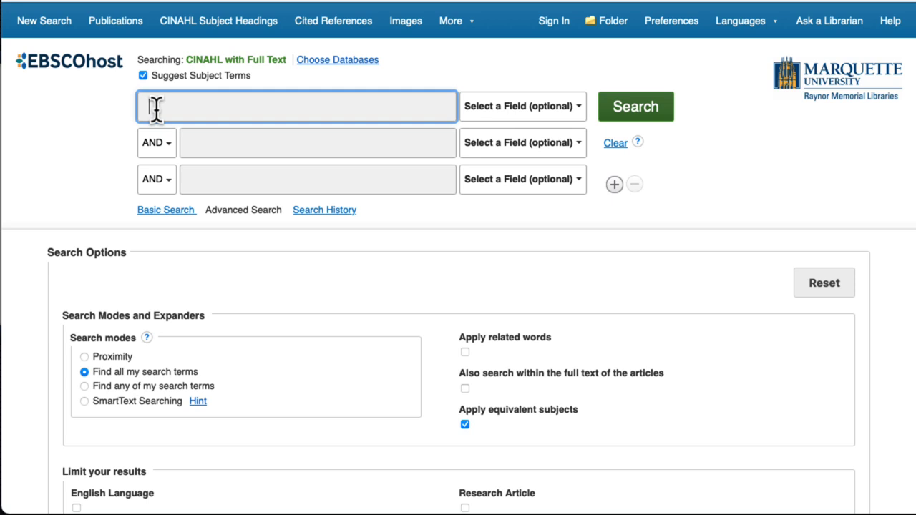
text("Orem self care model")
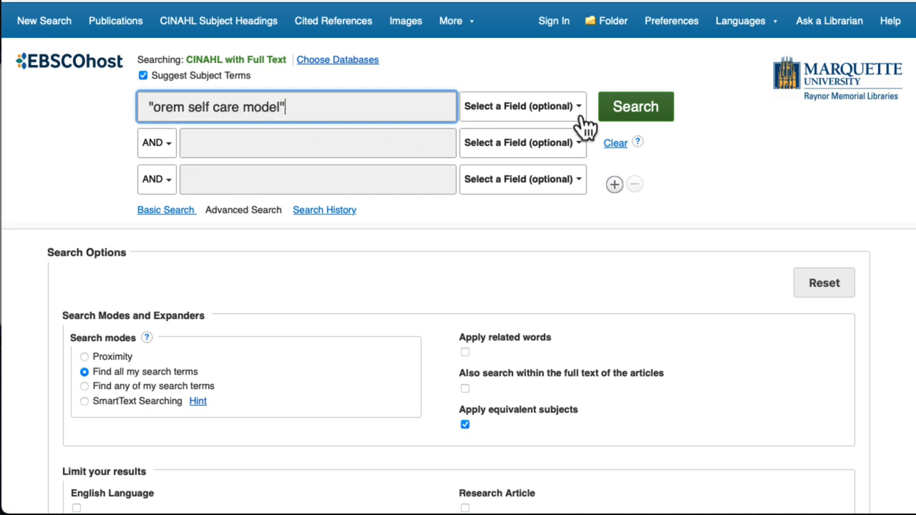
click(622, 117)
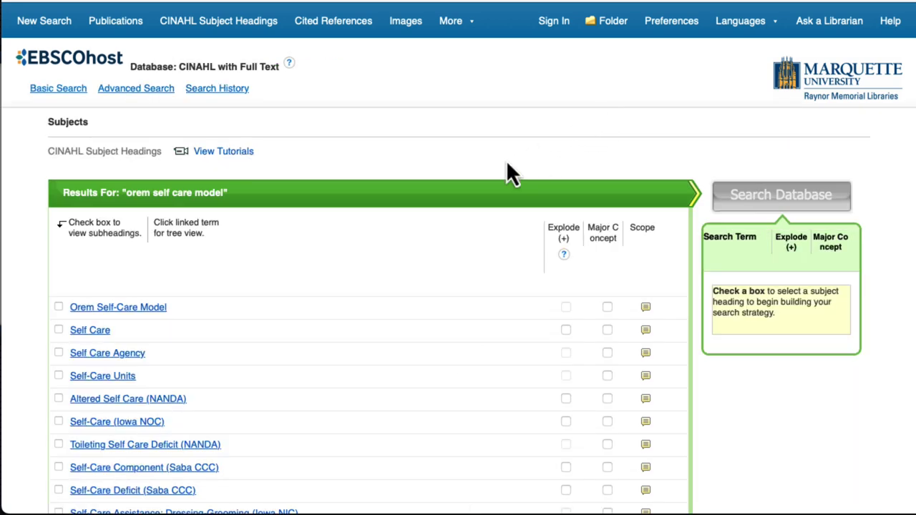
click(59, 307)
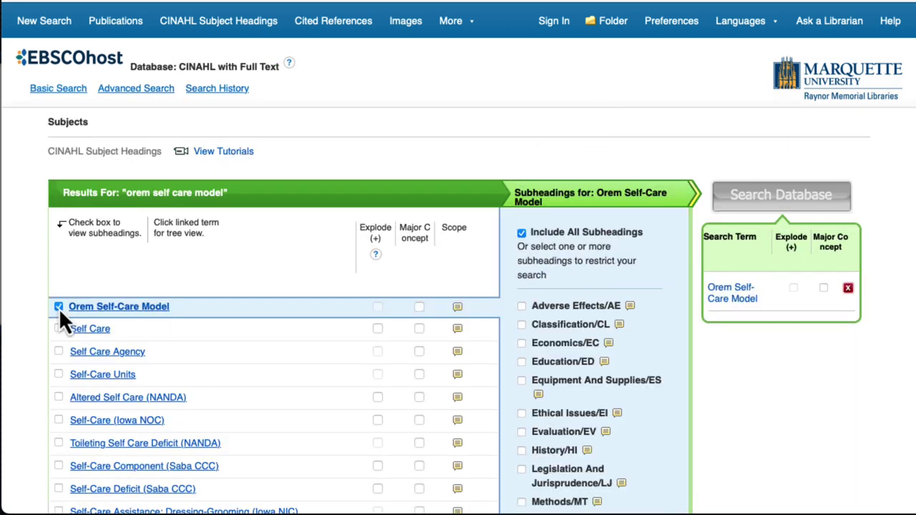
click(749, 193)
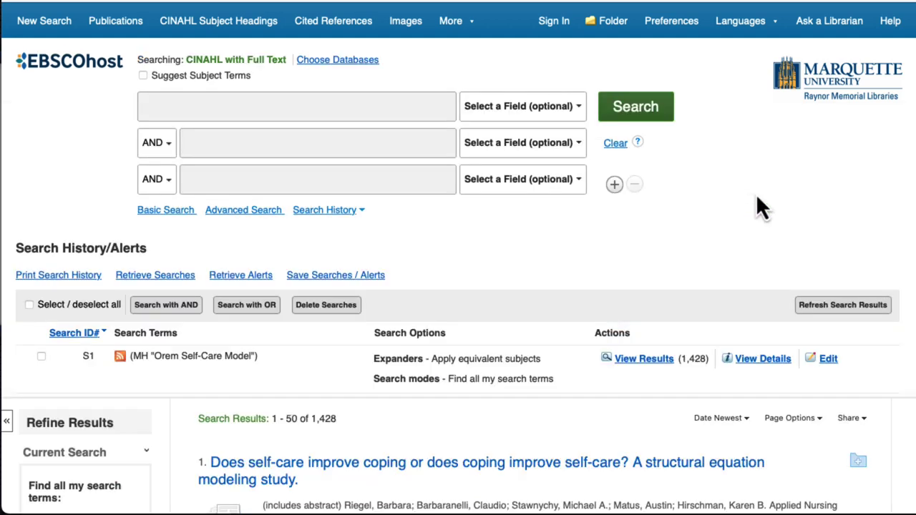
scroll(756, 193, down, 5)
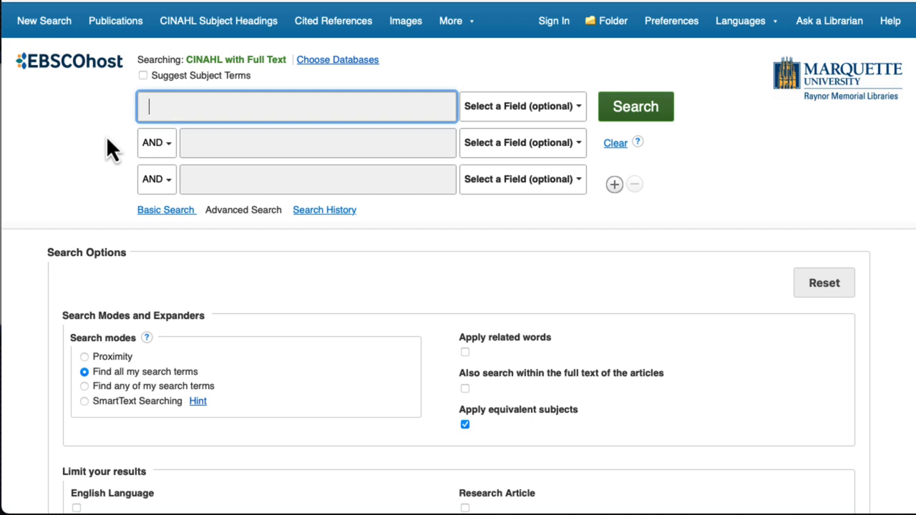
- Turn on Suggest Subject Terms and look up headings for 'Katherine kolcaba's theory of comfort'
click(143, 76)
click(152, 108)
text(Katherine )
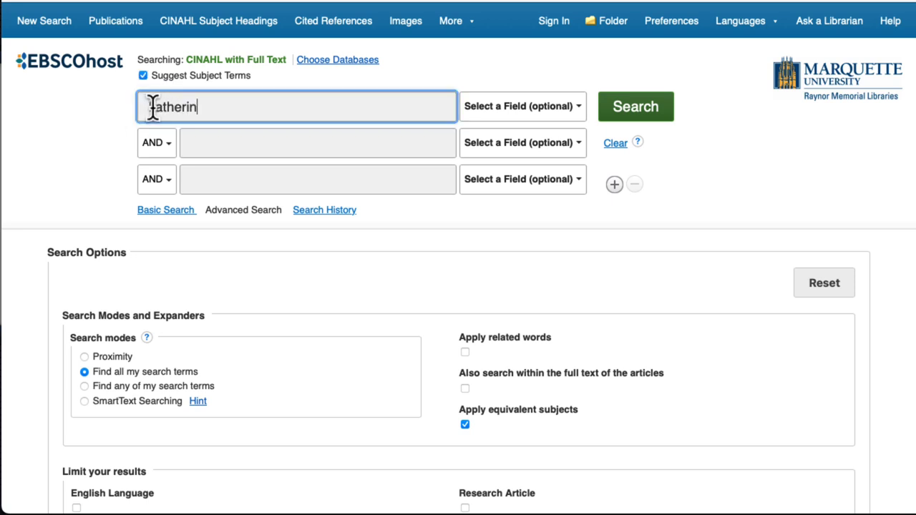
text(kolcaba)
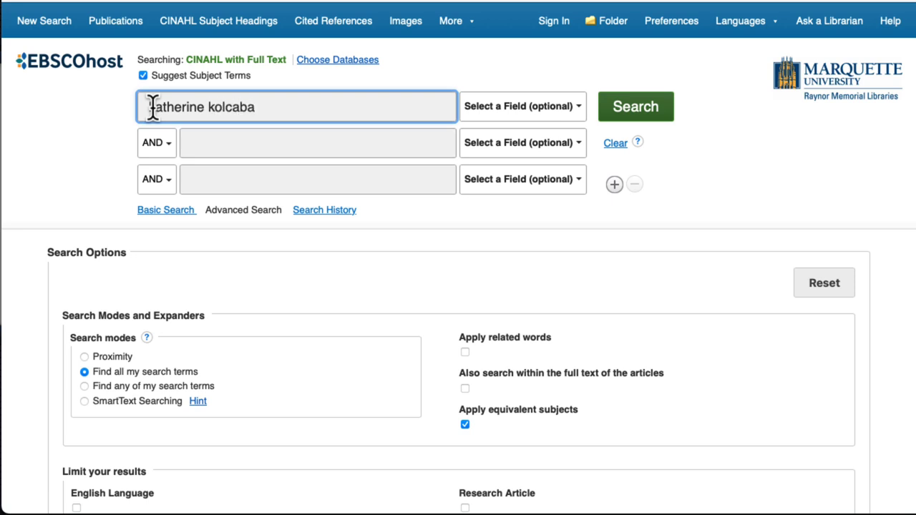
text('s theory of comfort)
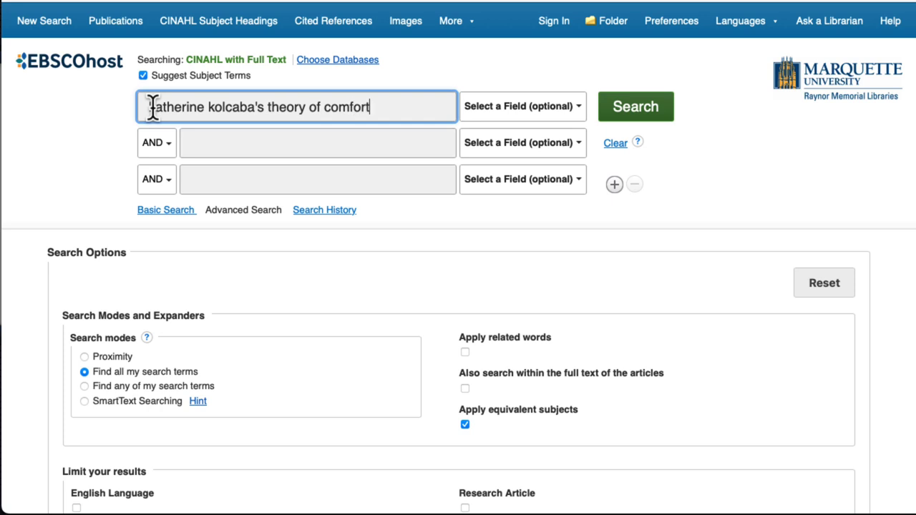
click(633, 110)
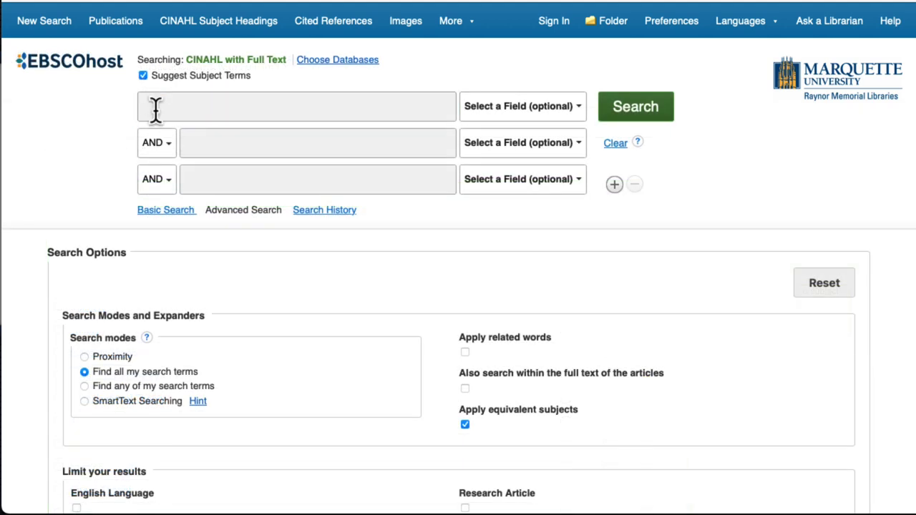
- Look up subject headings for the shorter phrase "theory of comfort" instead
click(155, 108)
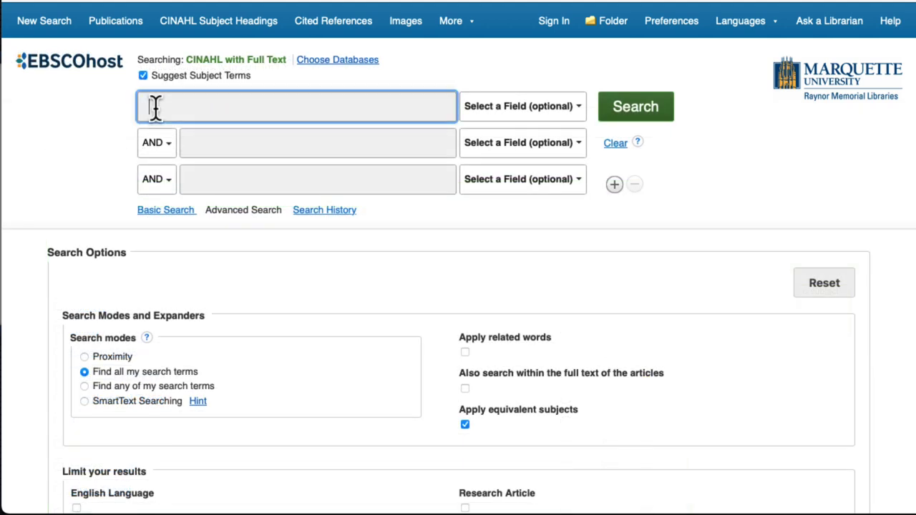
text("theory of comfort")
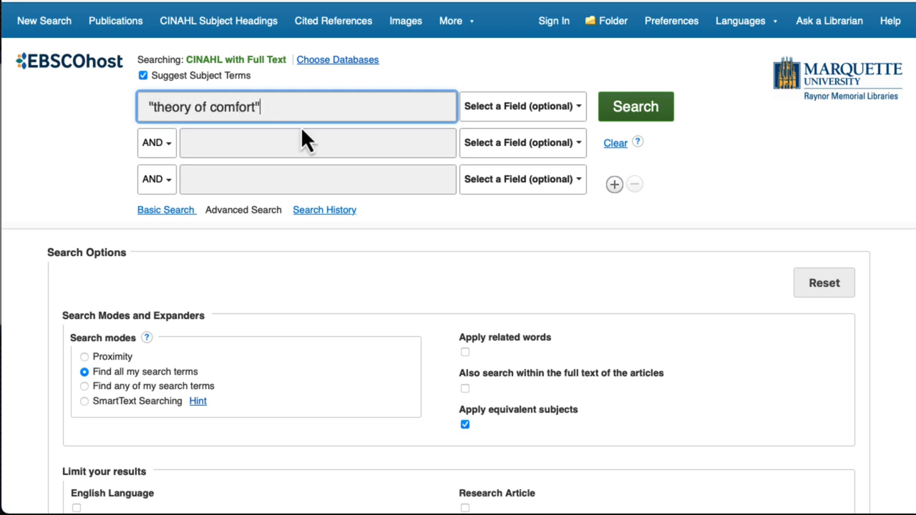
click(639, 118)
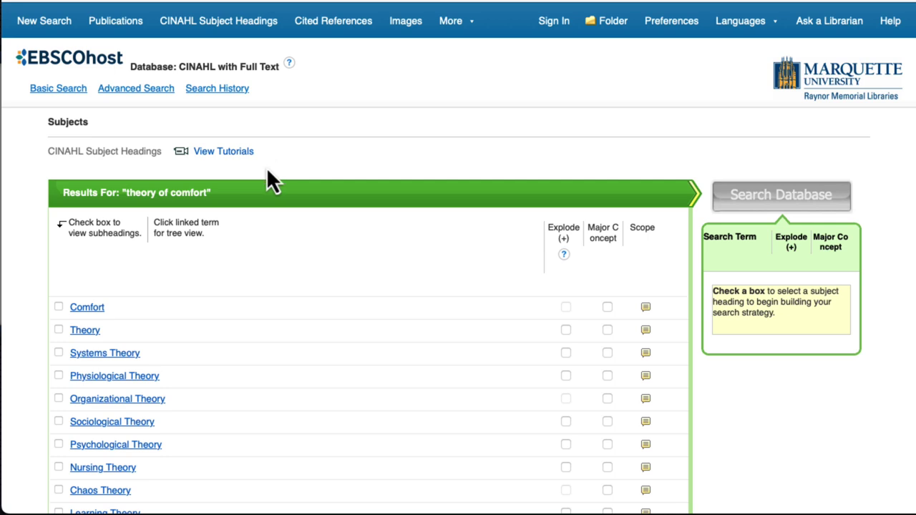
- Choose "theory of comfort" as a keyword term and search, giving 1,108 results as S1
scroll(268, 172, down, 5)
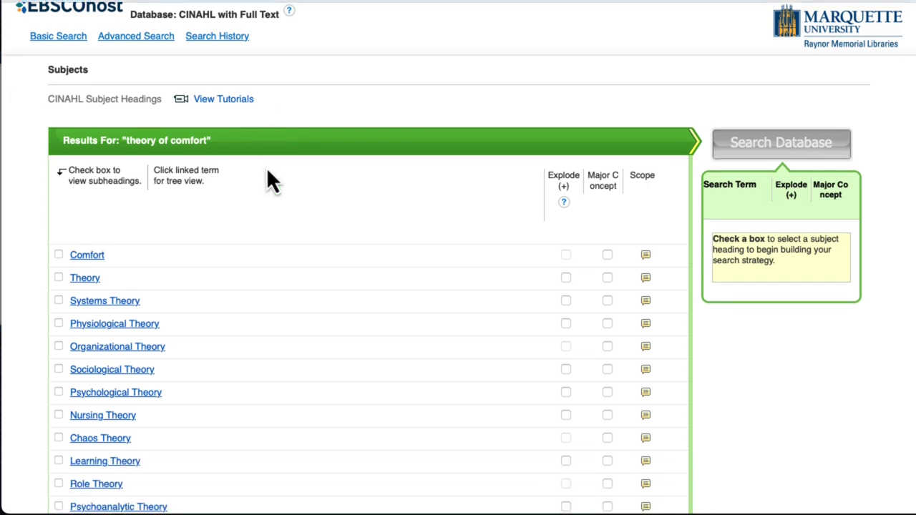
scroll(272, 180, down, 1)
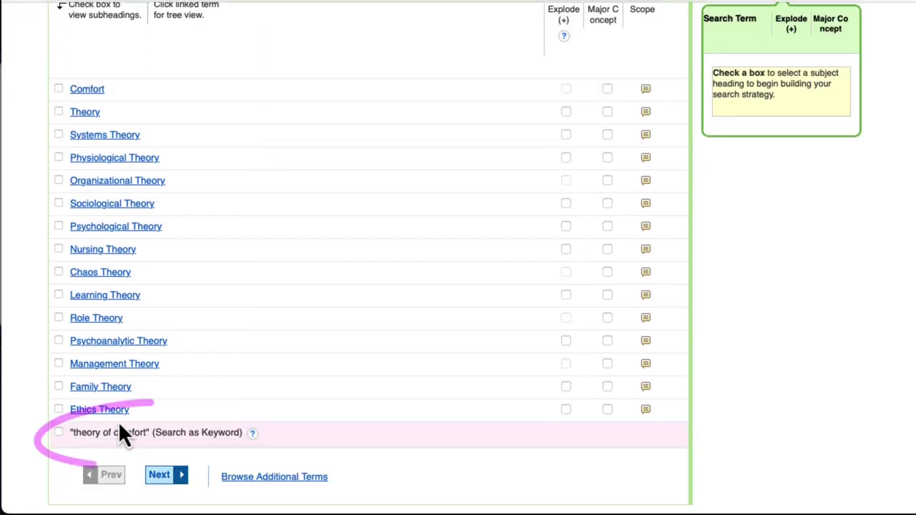
click(58, 434)
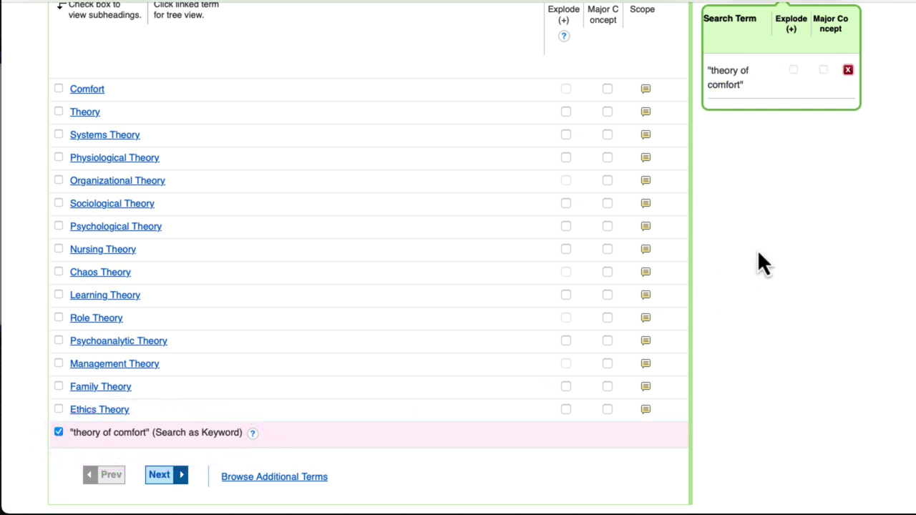
scroll(757, 249, up, 2)
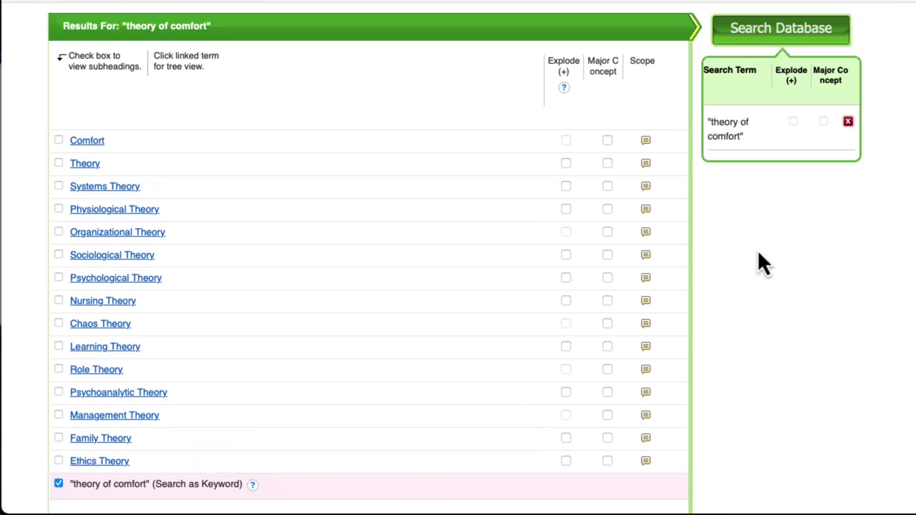
click(759, 31)
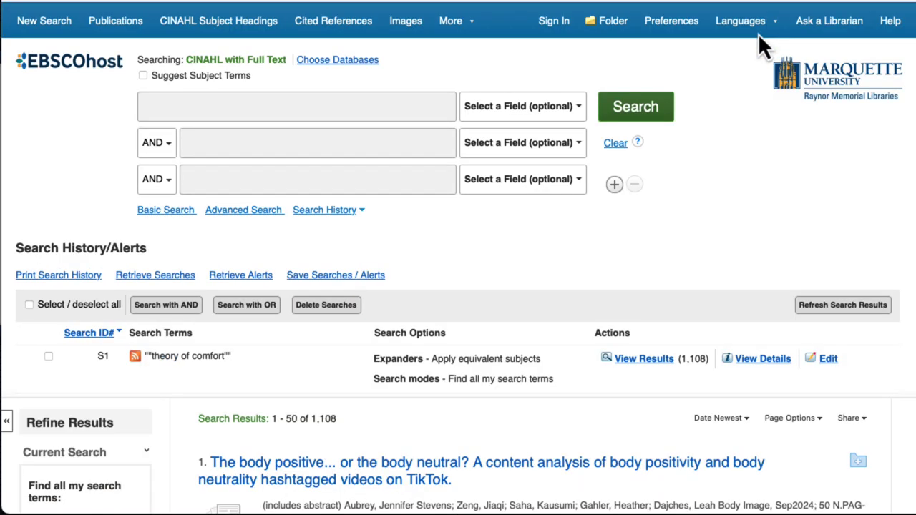
mouse_move(759, 31)
- Scroll down through the 1,108 "theory of comfort" keyword results
scroll(810, 220, down, 5)
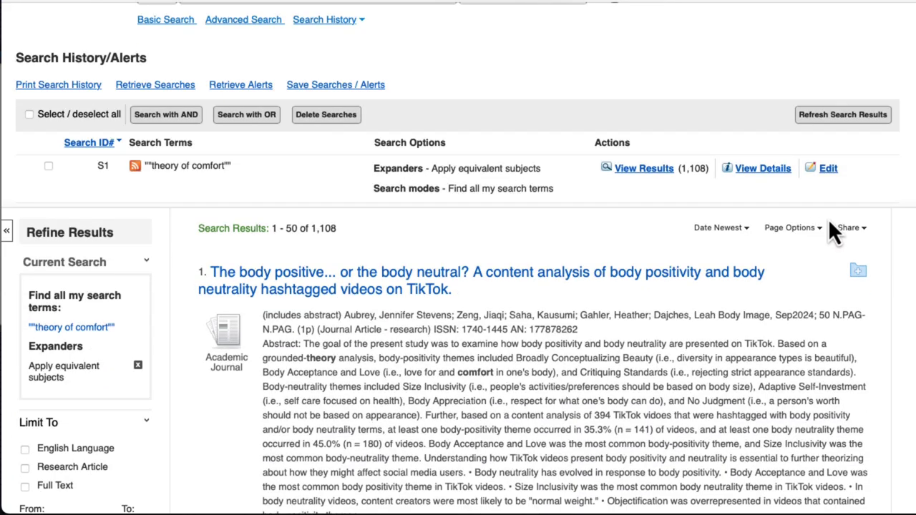
scroll(893, 220, down, 1)
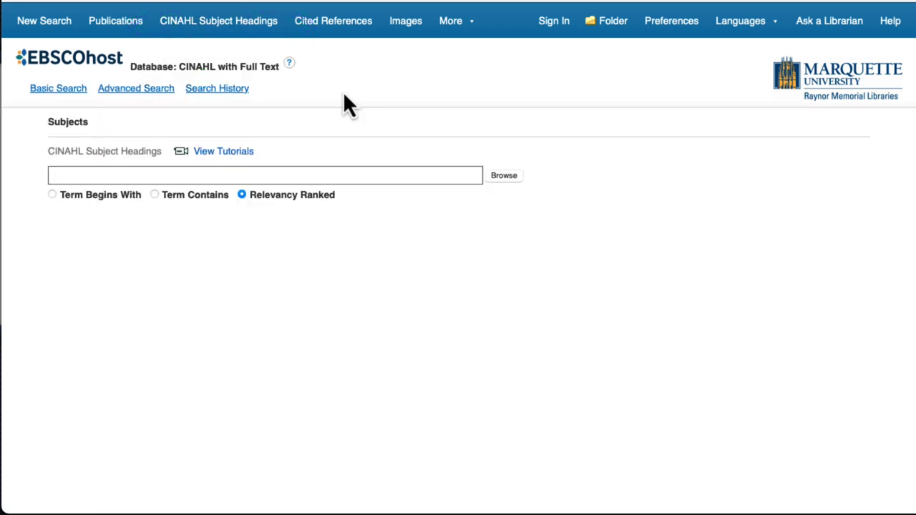
- Browse 'heart failure' and search the exploded Heart Failure heading, giving 49,959 results
click(204, 176)
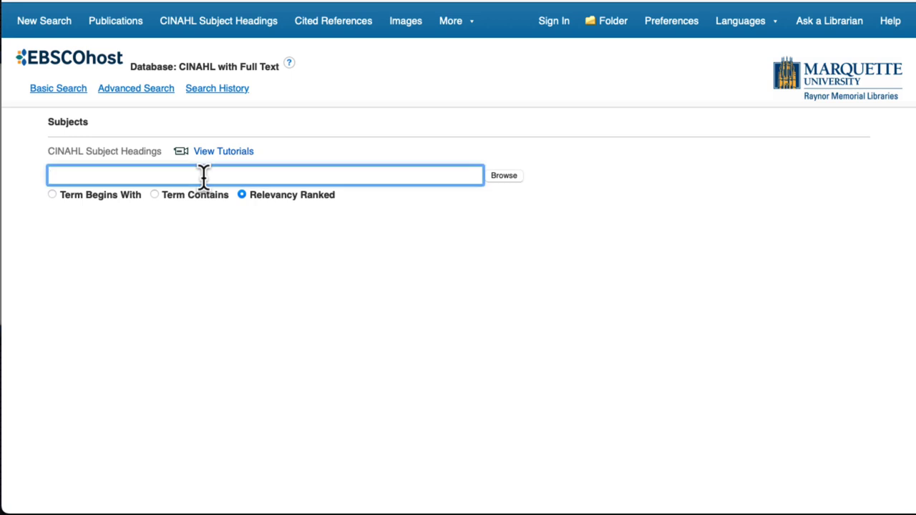
text(heart failure)
click(496, 178)
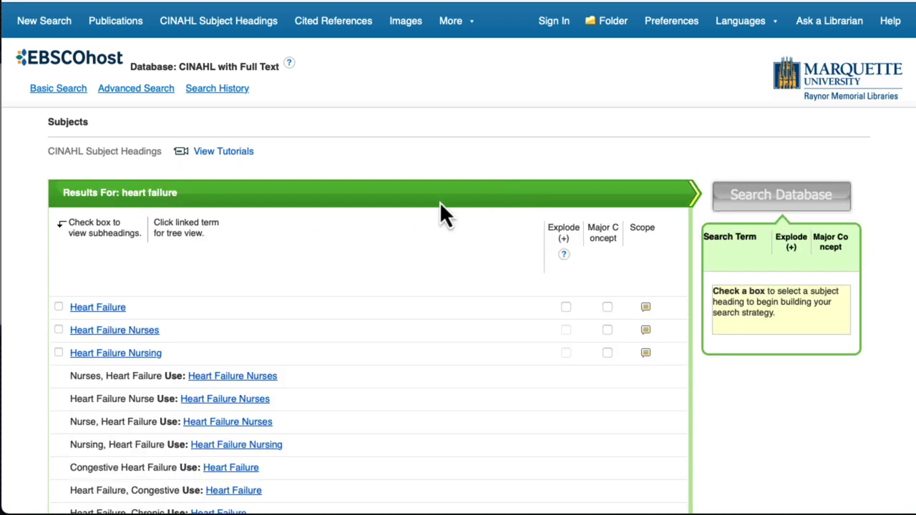
click(59, 307)
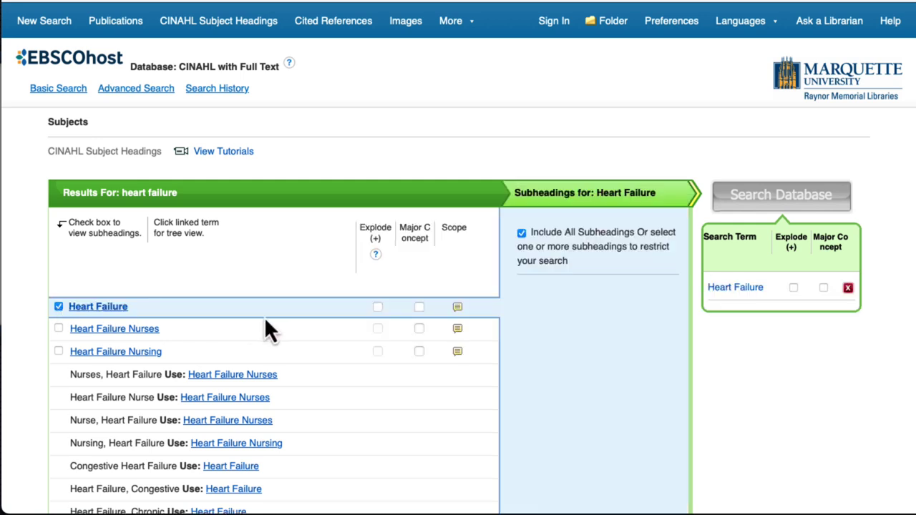
click(378, 307)
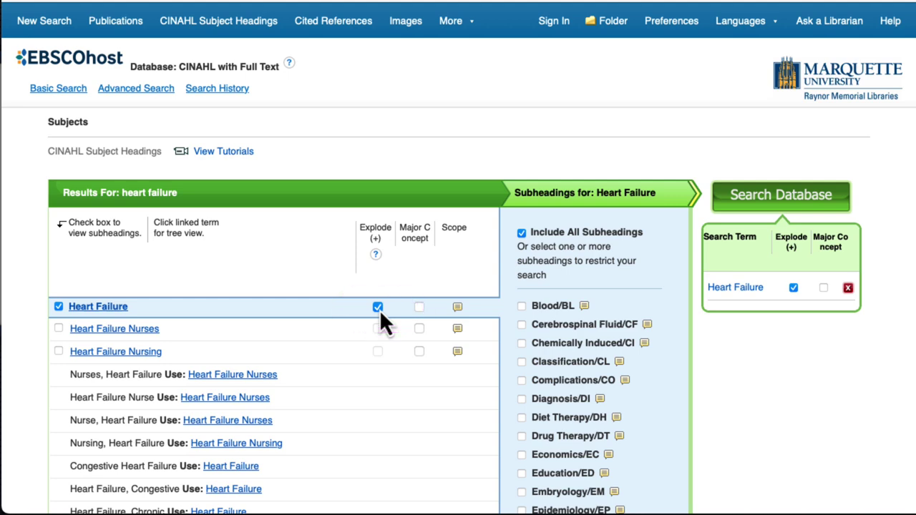
click(759, 204)
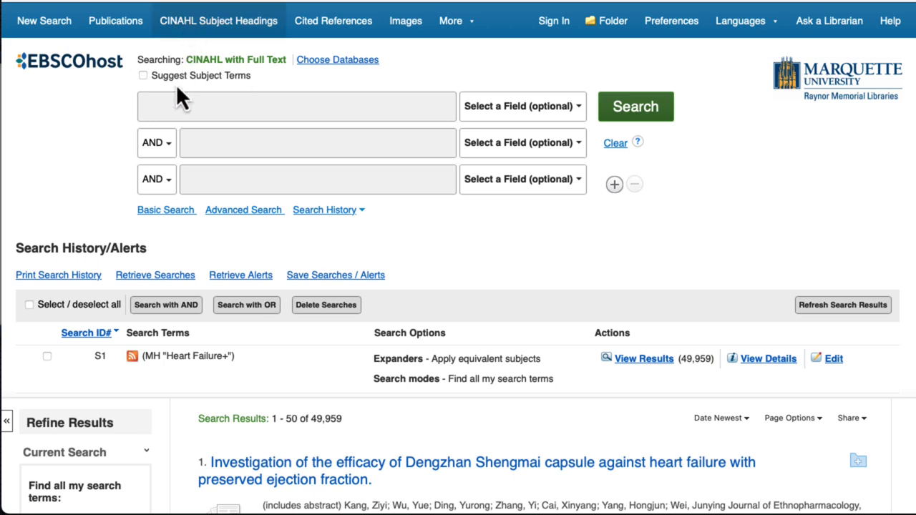
- Browse "nursing theory" and search the exploded Nursing Theory heading, giving 17,973 results as S2
text("nursing theory")
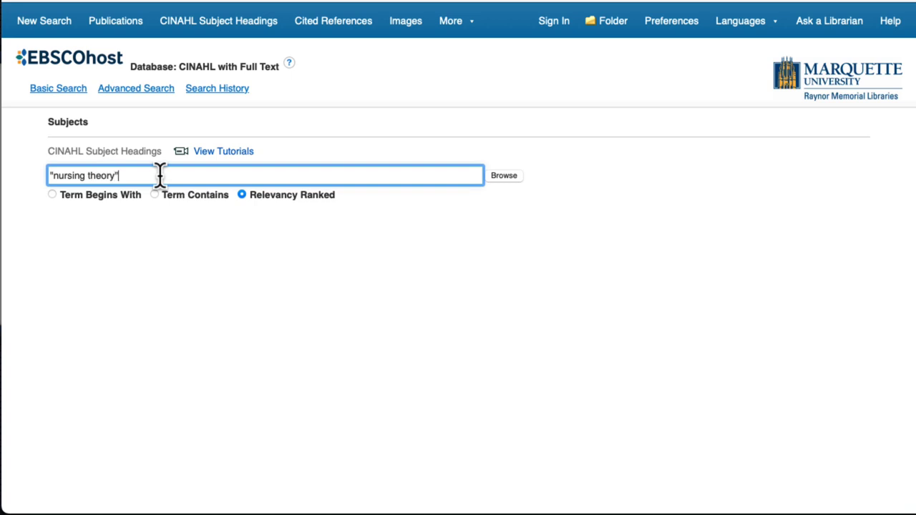
click(513, 177)
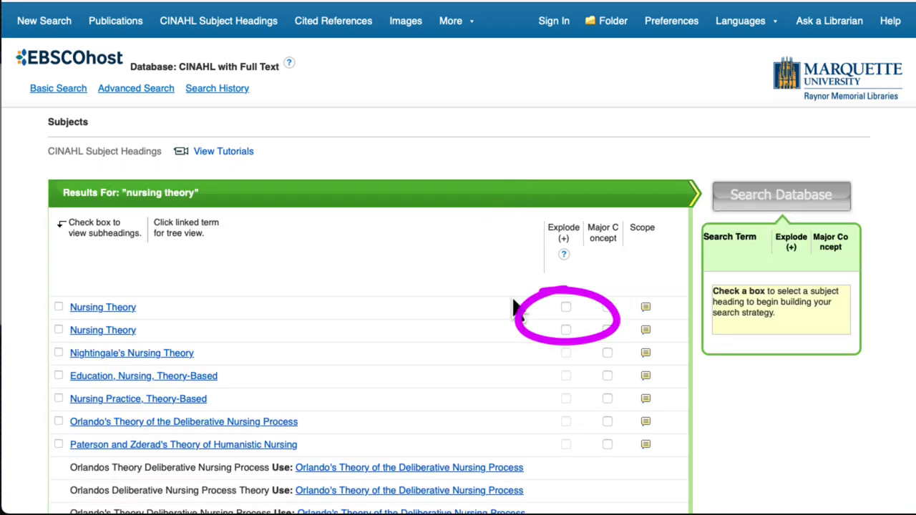
click(566, 309)
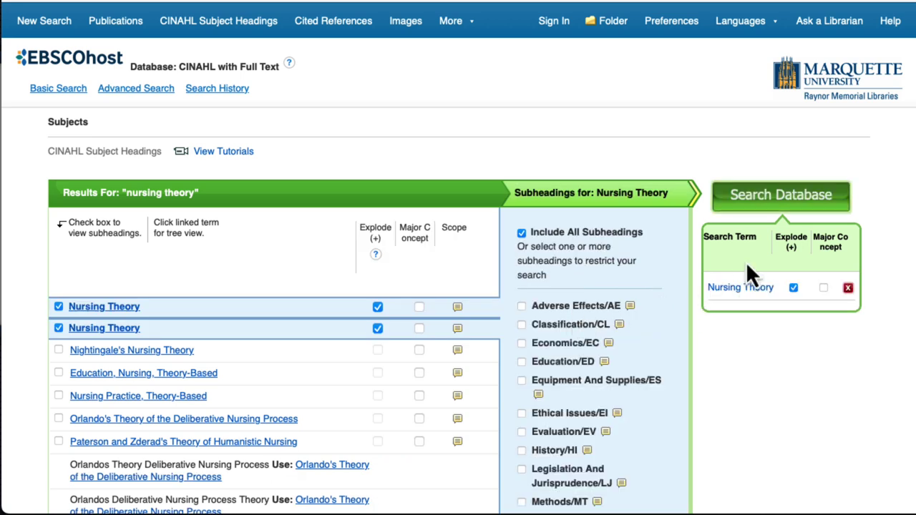
click(781, 198)
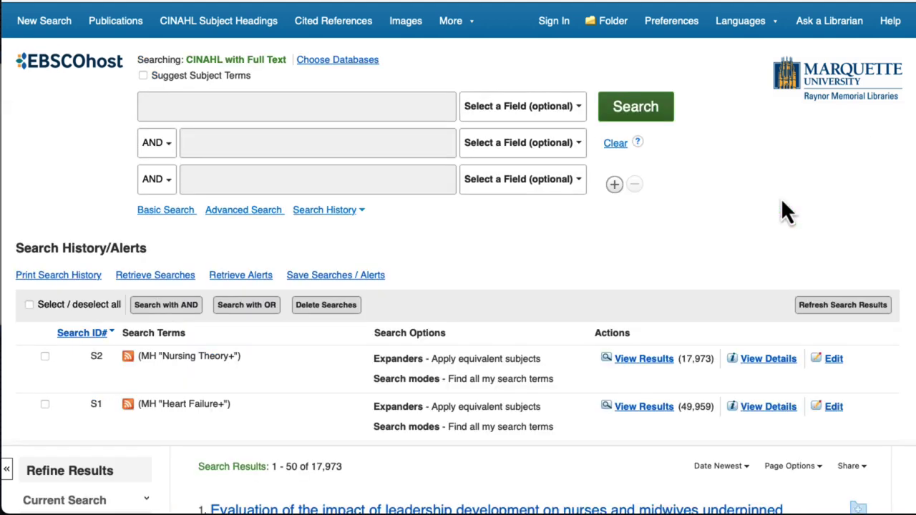
- In CINAHL's Search History, tick S2 (Nursing Theory) and S1 (Heart Failure)
scroll(752, 208, down, 5)
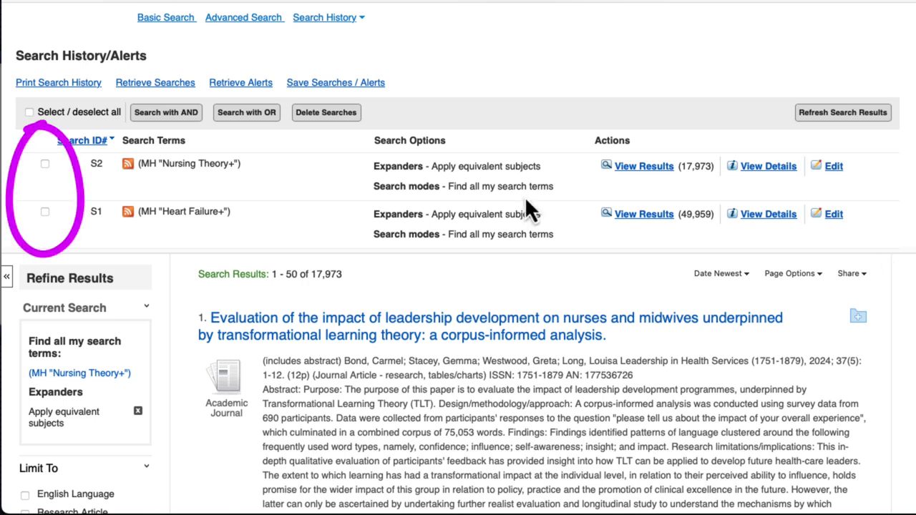
click(44, 165)
click(45, 212)
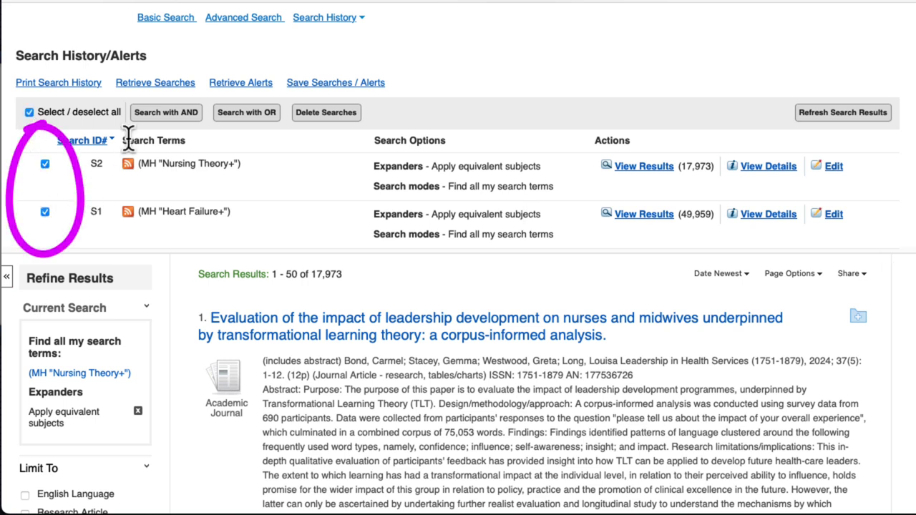